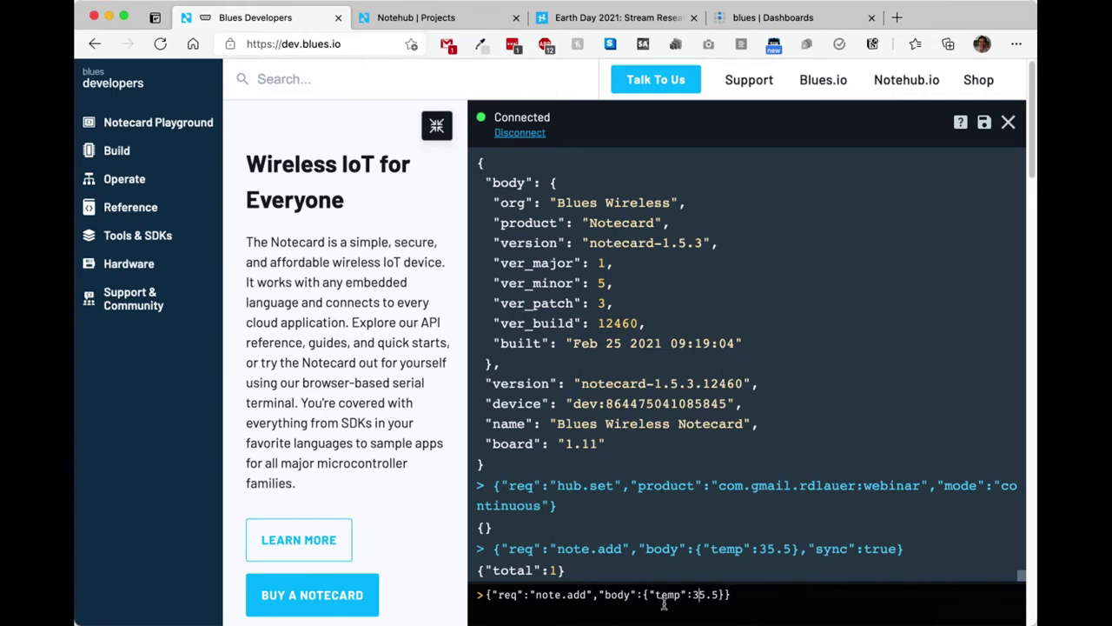
Send two note.add requests to the Notecard with body temp values of 45.5 and 55.5, without the sync option.
{"action": "key", "text": "BackSpace"}
{"action": "type", "text": "4"}
{"action": "key", "text": "Return"}
{"action": "key", "text": "Up"}
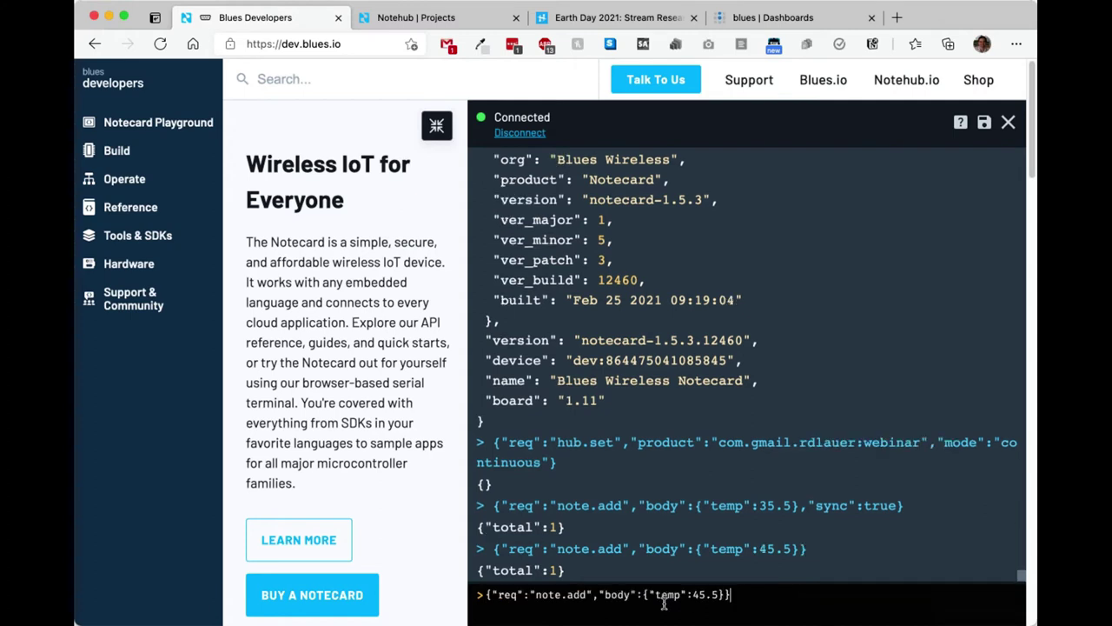
{"action": "key", "text": "BackSpace"}
{"action": "type", "text": "5"}
{"action": "key", "text": "Return"}
Send two more note.add requests to the Notecard with body temp values of 65.5 and 75.5.
{"action": "key", "text": "Up"}
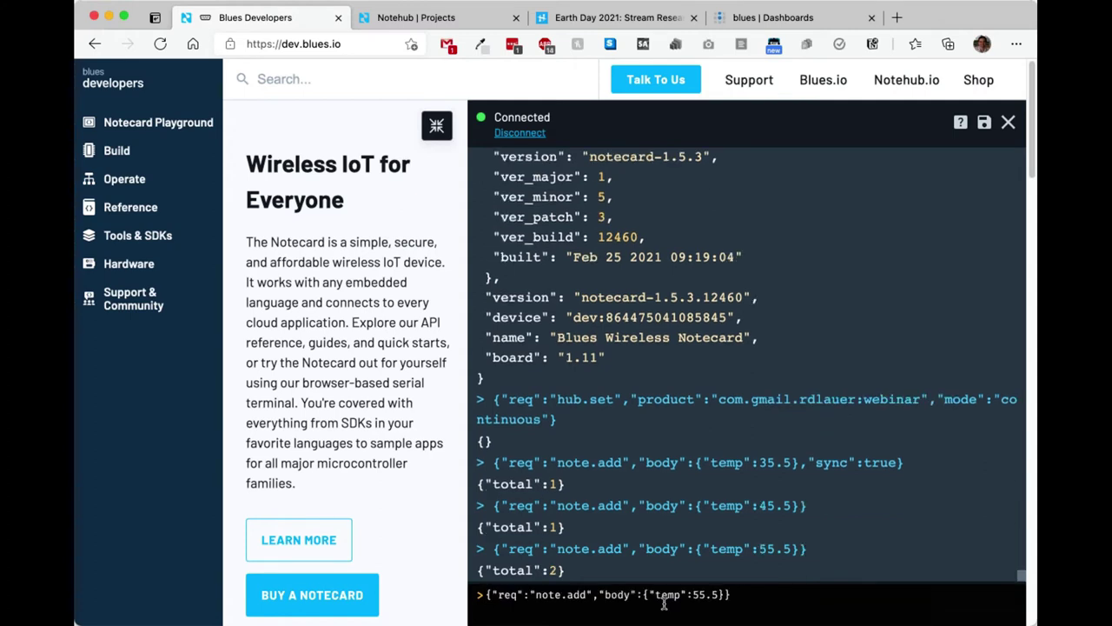
{"action": "key", "text": "Left"}
{"action": "type", "text": "6"}
{"action": "key", "text": "Return"}
{"action": "key", "text": "Up"}
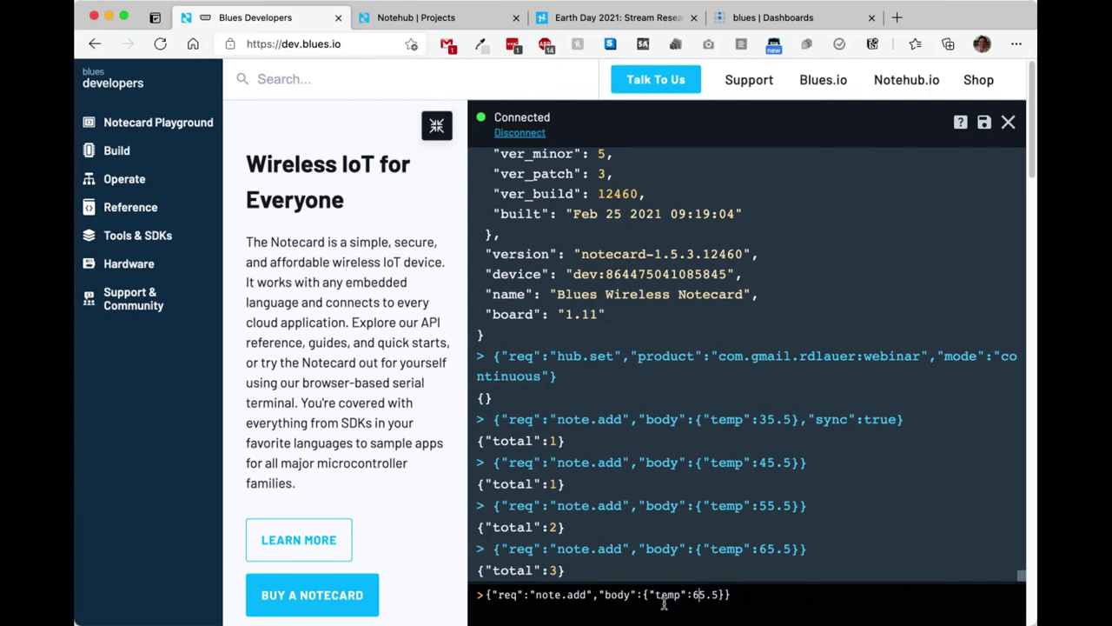
{"action": "key", "text": "BackSpace"}
{"action": "type", "text": "7"}
{"action": "key", "text": "Return"}
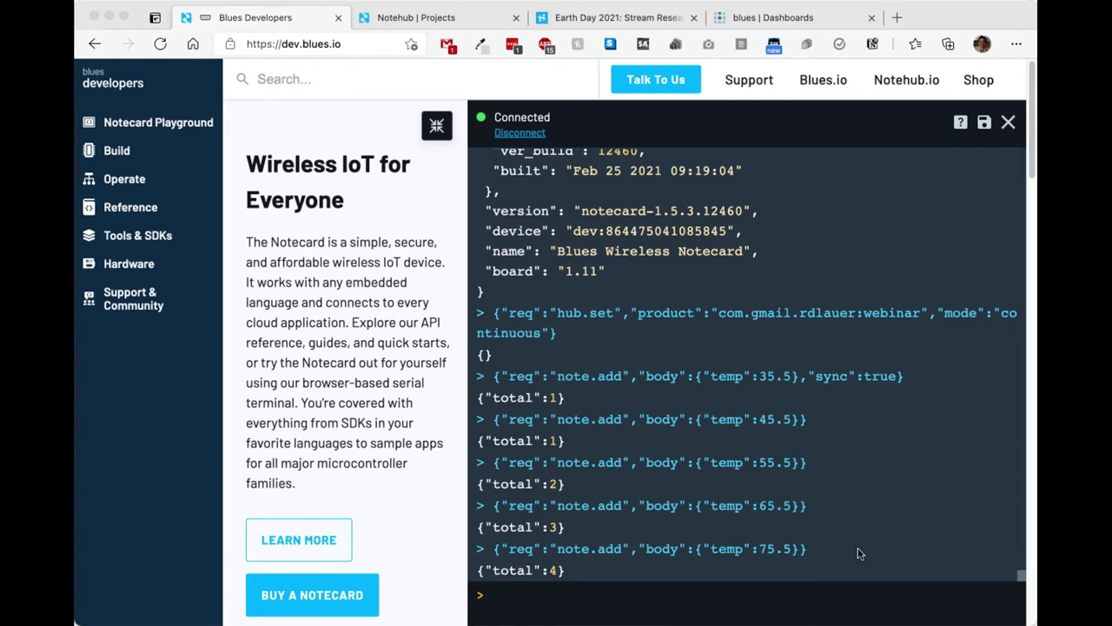
Send the request {"req": "hub.sync"} to sync the queued notes to the cloud.
{"action": "left_click", "coordinate": [569, 604]}
{"action": "type", "text": "{\"req\": \"hub.sync\"}"}
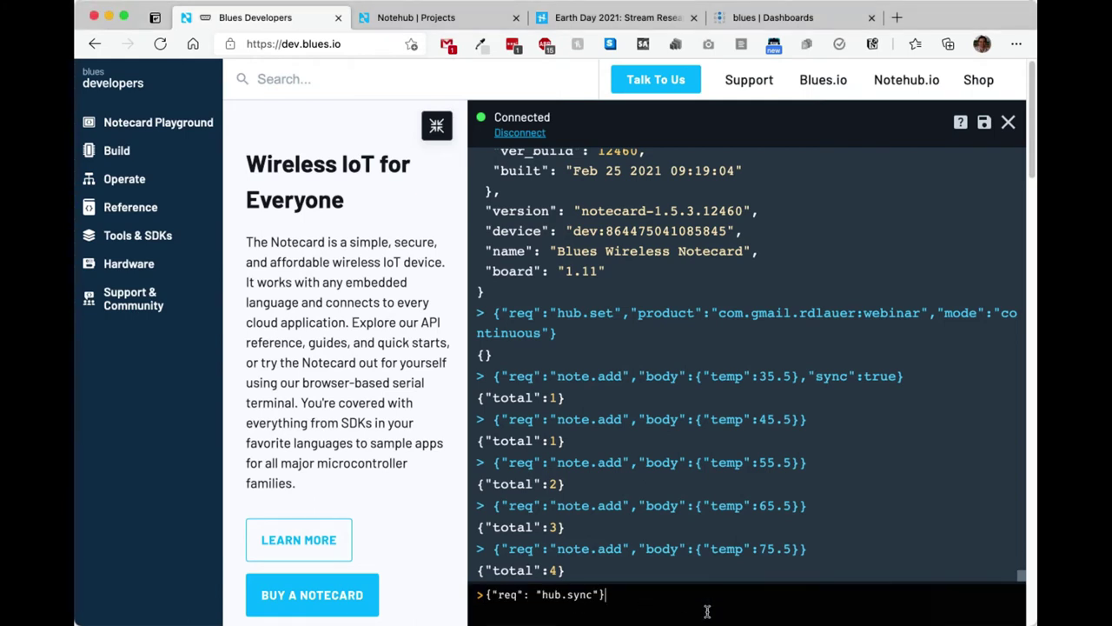
{"action": "key", "text": "Return"}
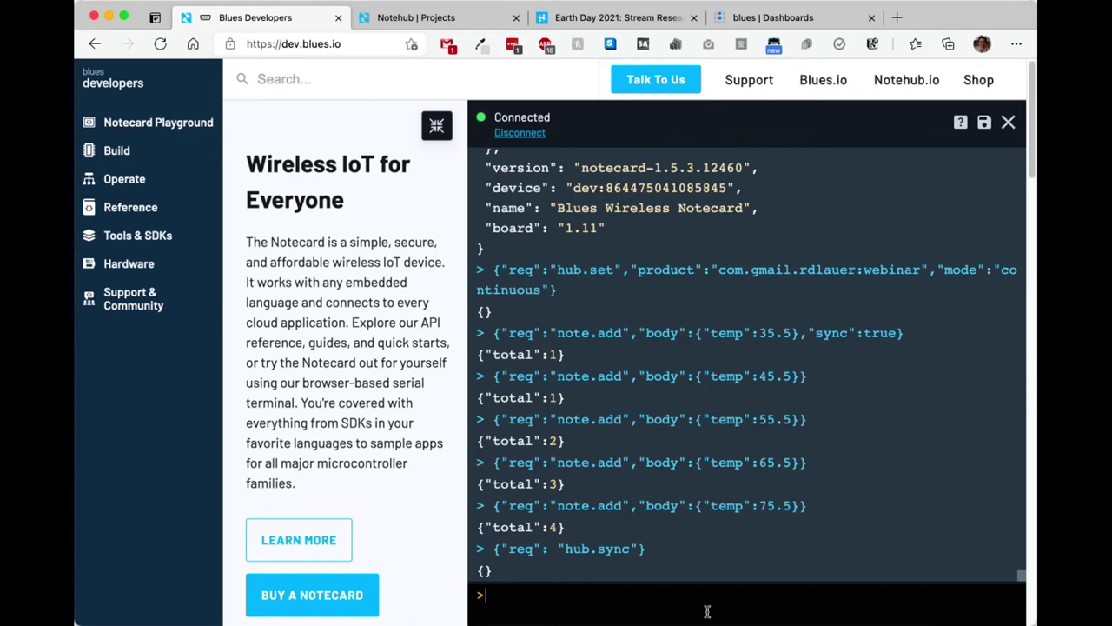
Switch to Notehub, open the Webinar project and show its list of events.
{"action": "left_click", "coordinate": [442, 19]}
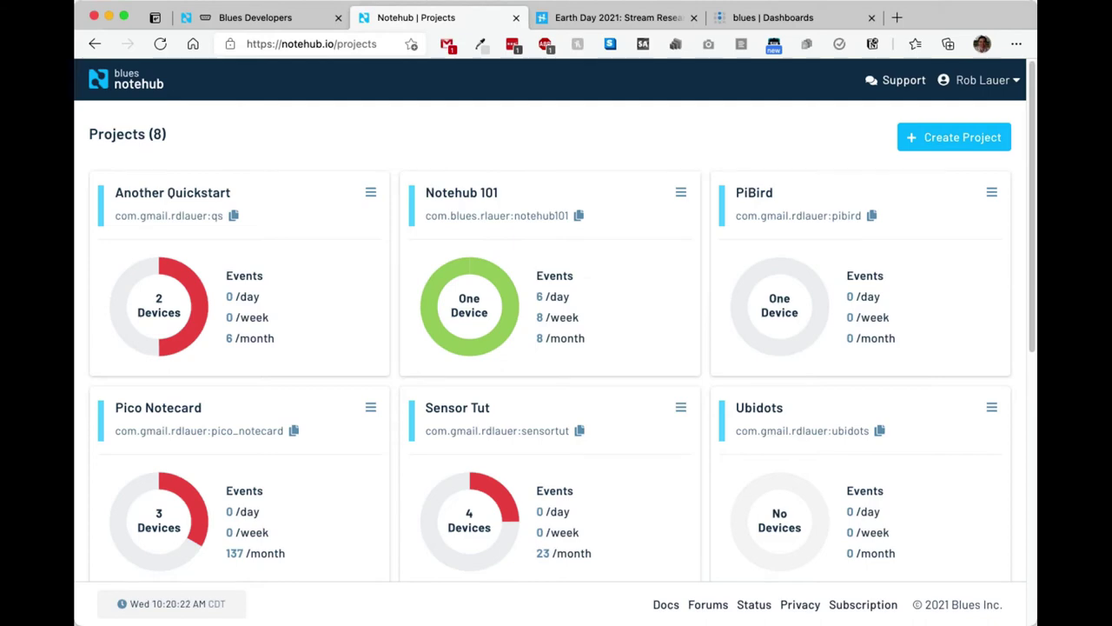
{"action": "scroll", "coordinate": [616, 353], "scroll_direction": "down", "scroll_amount": 5}
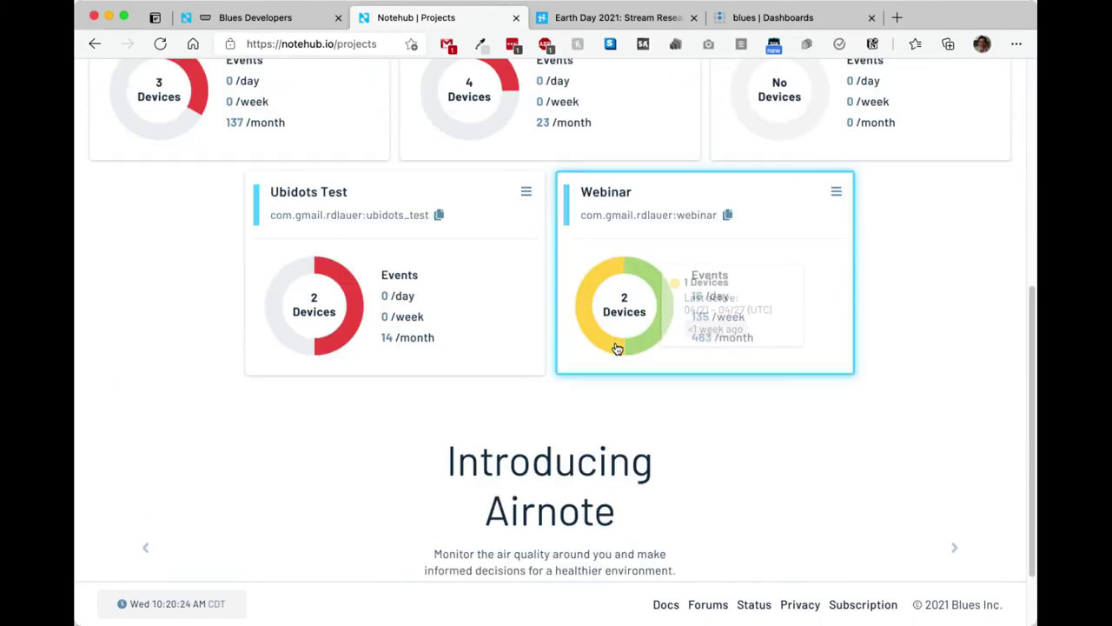
{"action": "left_click", "coordinate": [670, 218]}
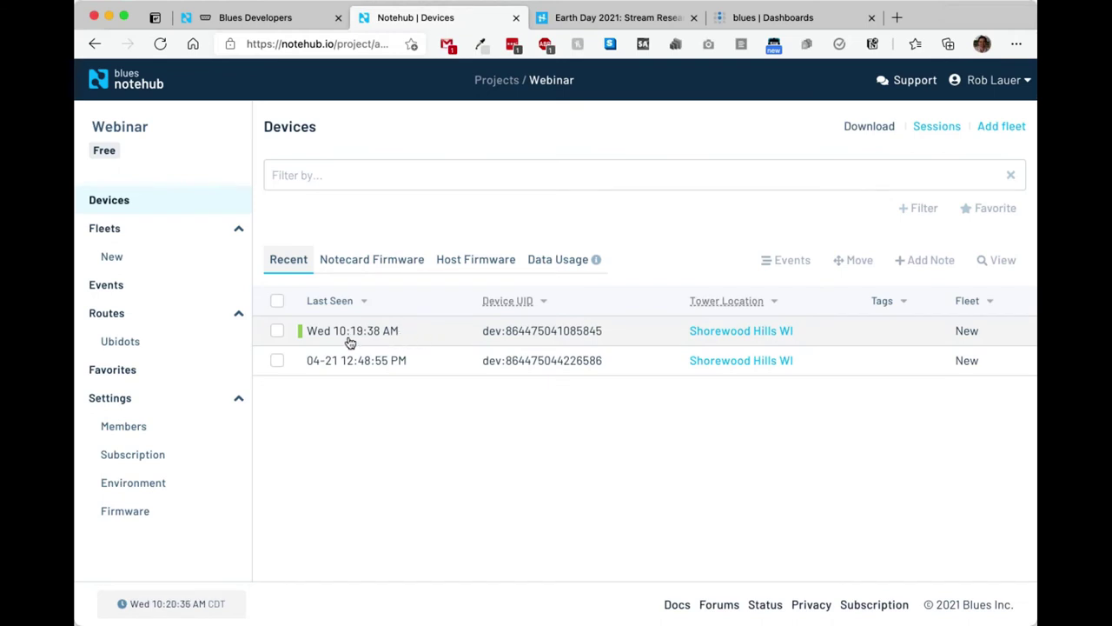
{"action": "left_click", "coordinate": [140, 292]}
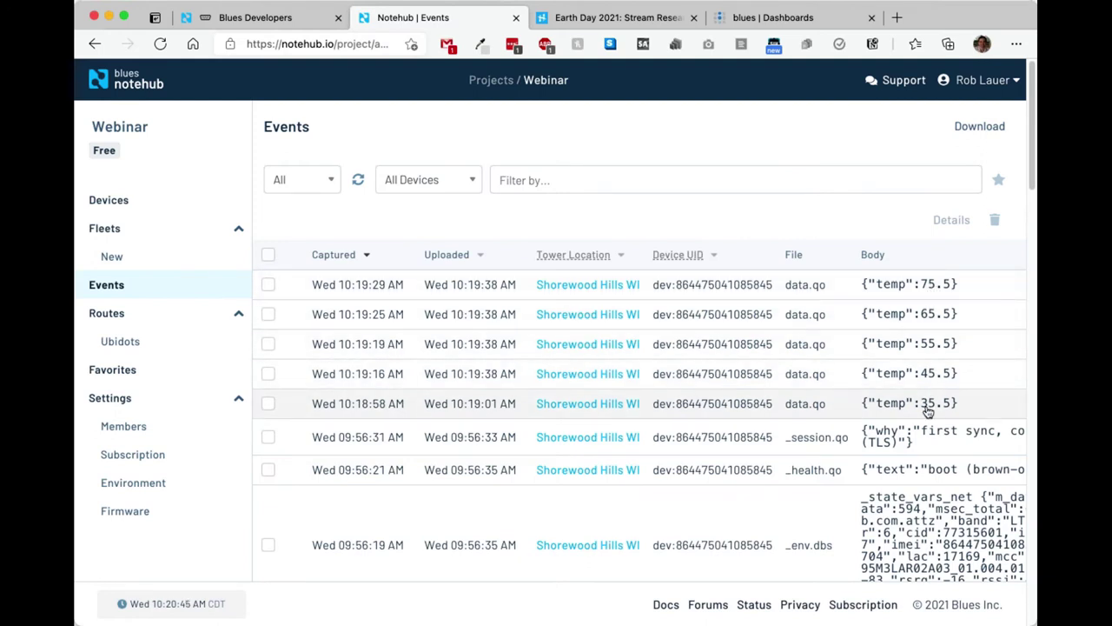
Filter the project's events by data.qo.
{"action": "left_click", "coordinate": [561, 178]}
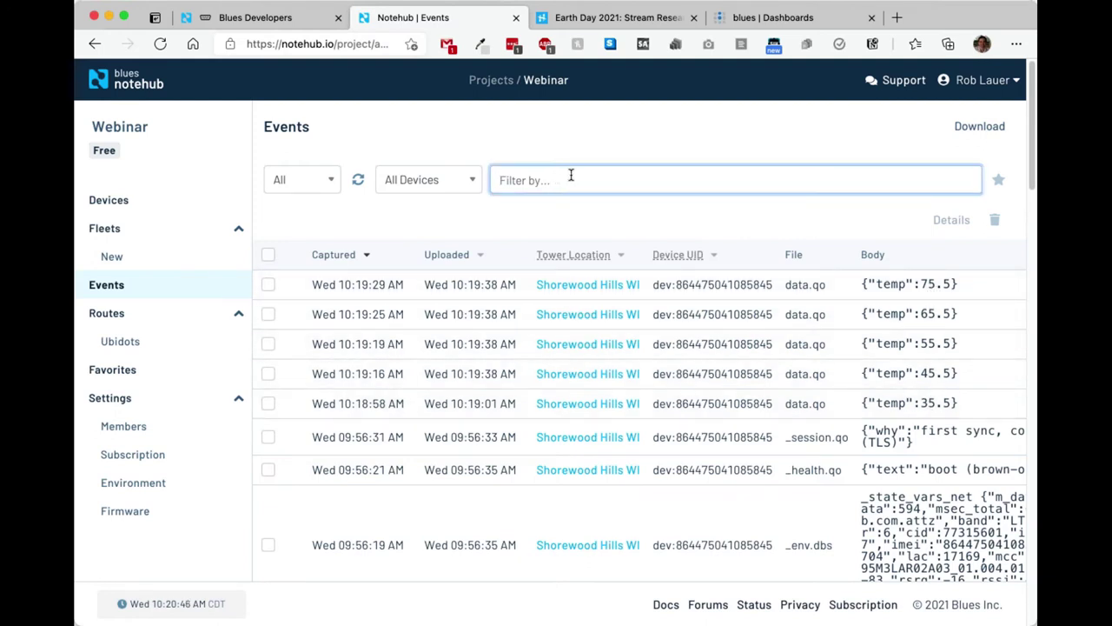
{"action": "type", "text": "data.qo"}
{"action": "key", "text": "Return"}
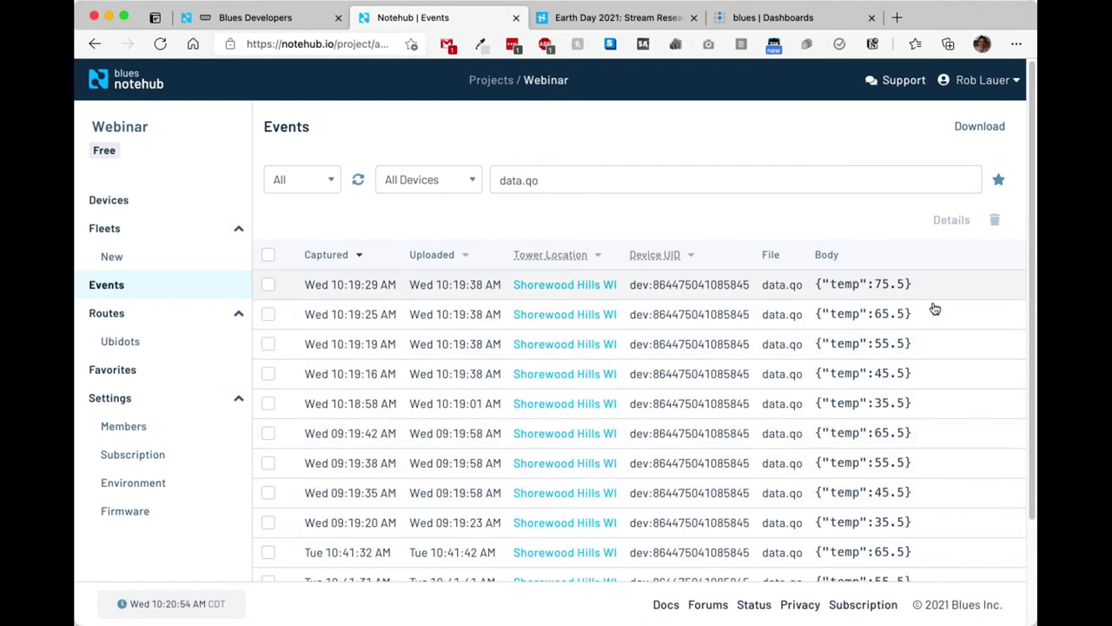
Open the newest data.qo event and examine its general info, location, body and full JSON.
{"action": "double_click", "coordinate": [860, 291]}
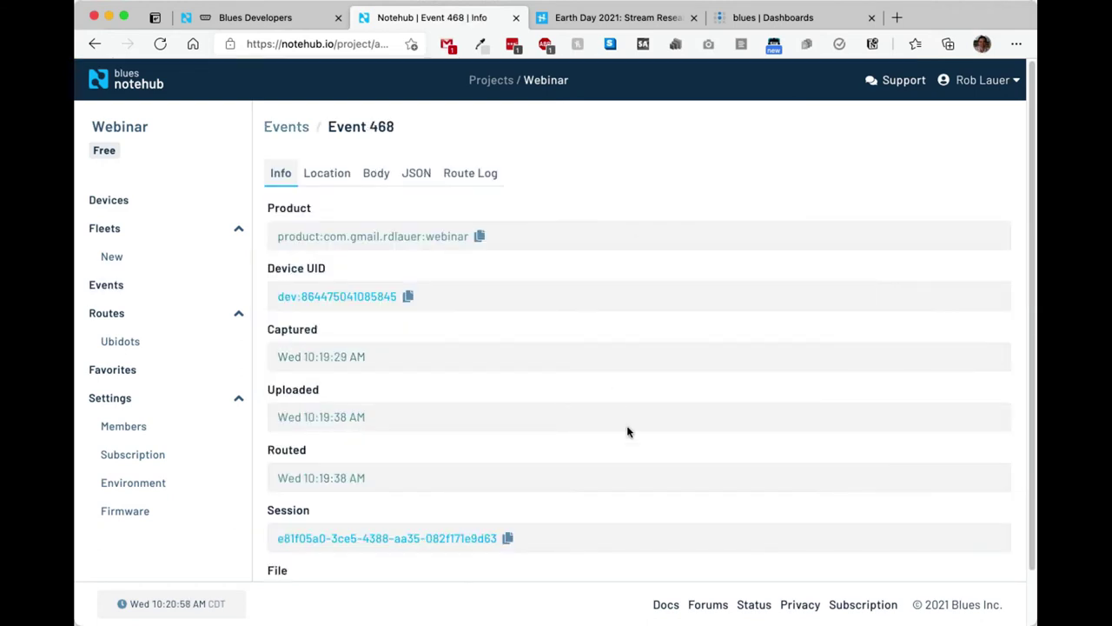
{"action": "scroll", "coordinate": [636, 425], "scroll_direction": "down", "scroll_amount": 2}
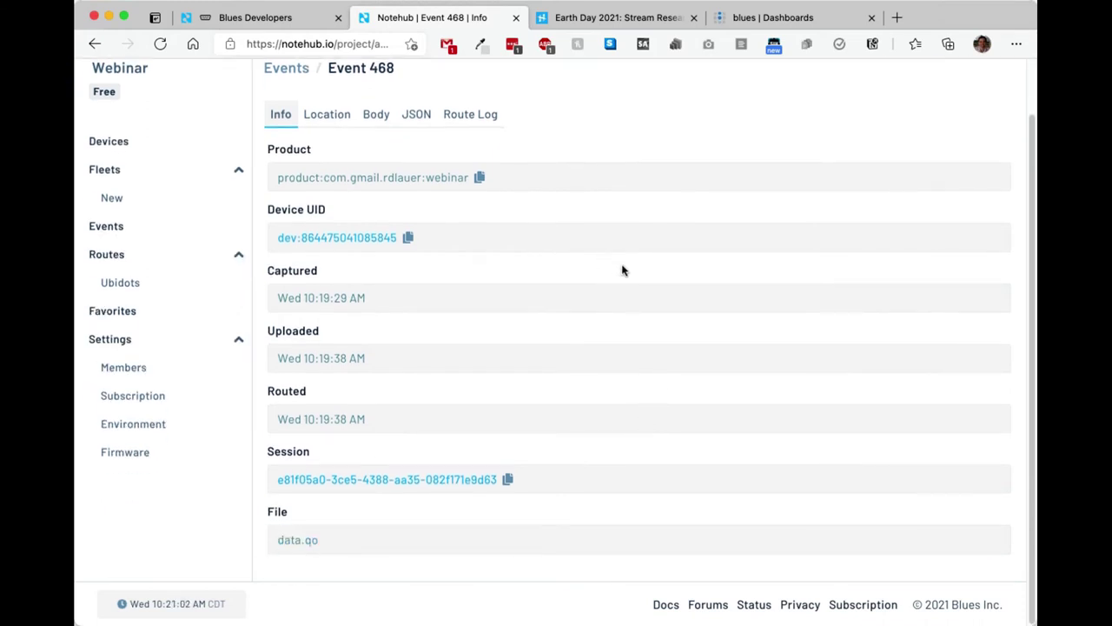
{"action": "left_click", "coordinate": [327, 116]}
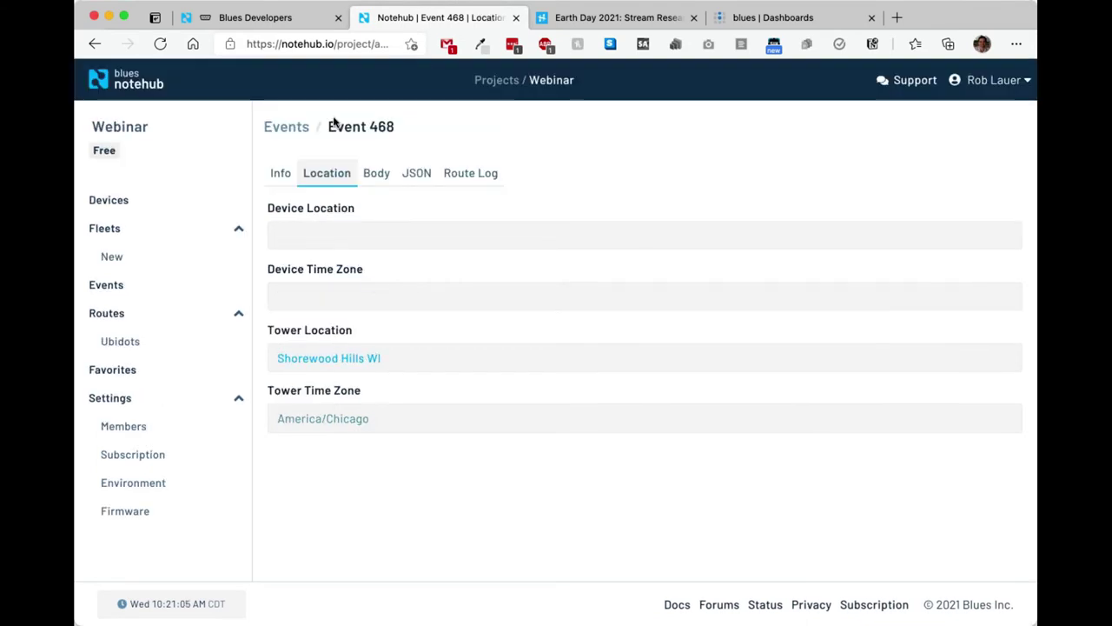
{"action": "left_click", "coordinate": [383, 175]}
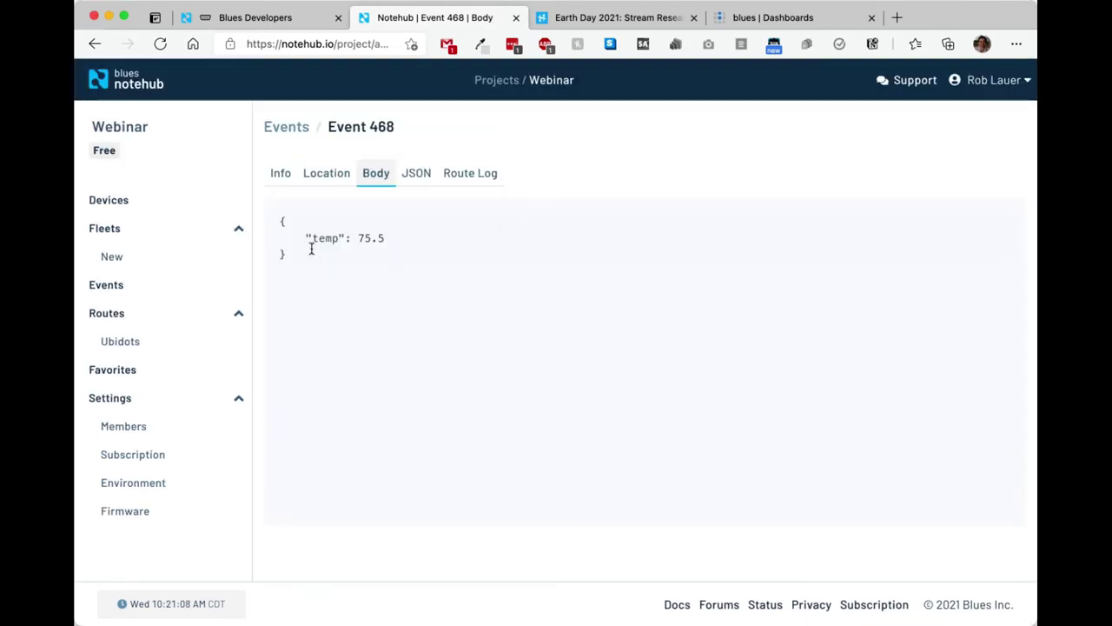
{"action": "left_click_drag", "start_coordinate": [283, 221], "coordinate": [325, 268]}
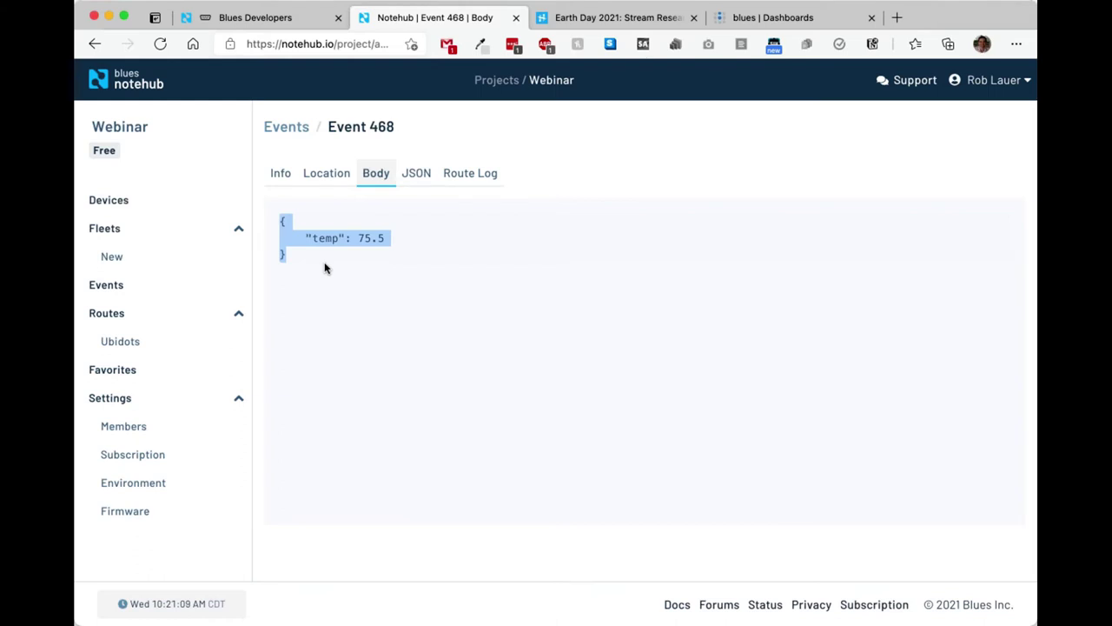
{"action": "left_click", "coordinate": [413, 174]}
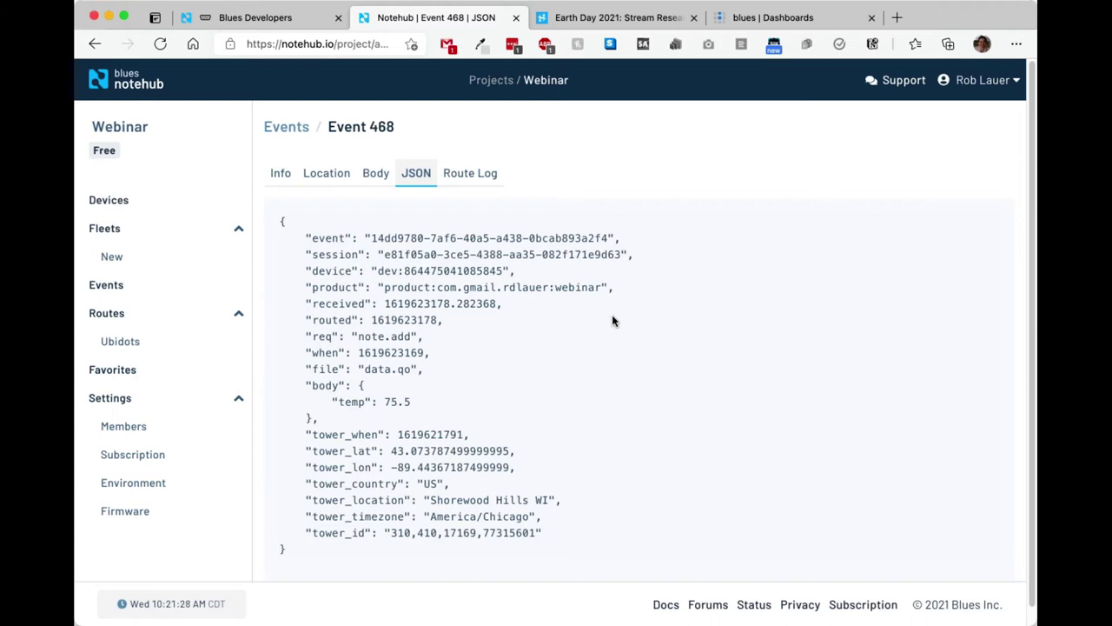
Review the Webinar project's member access settings and its environment variables.
{"action": "left_click", "coordinate": [140, 437]}
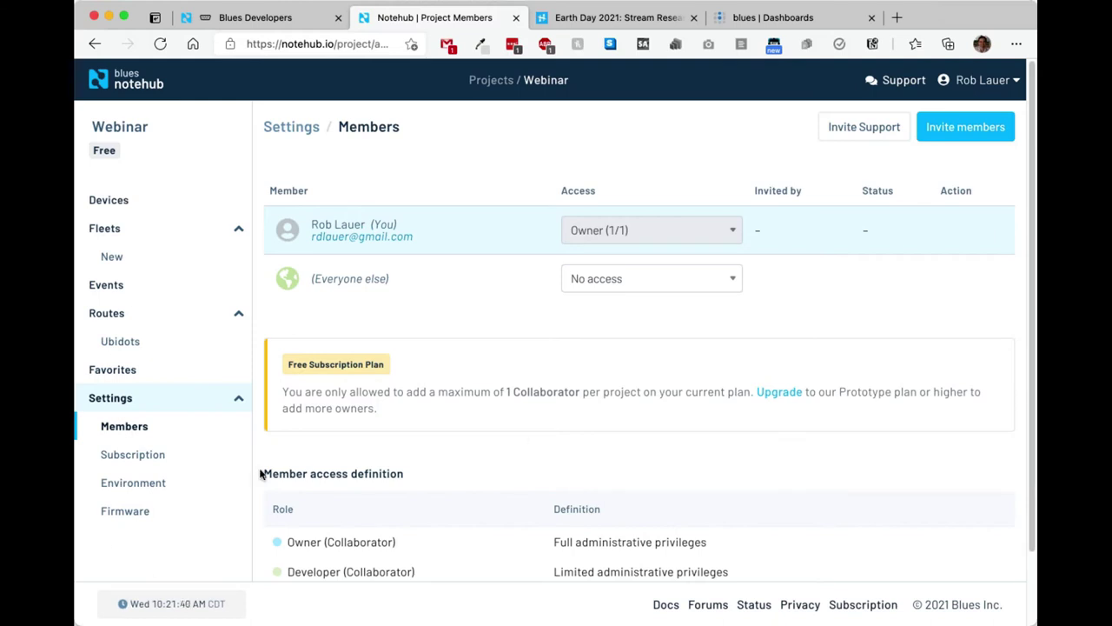
{"action": "left_click", "coordinate": [135, 488]}
{"action": "scroll", "coordinate": [834, 465], "scroll_direction": "down", "scroll_amount": 2}
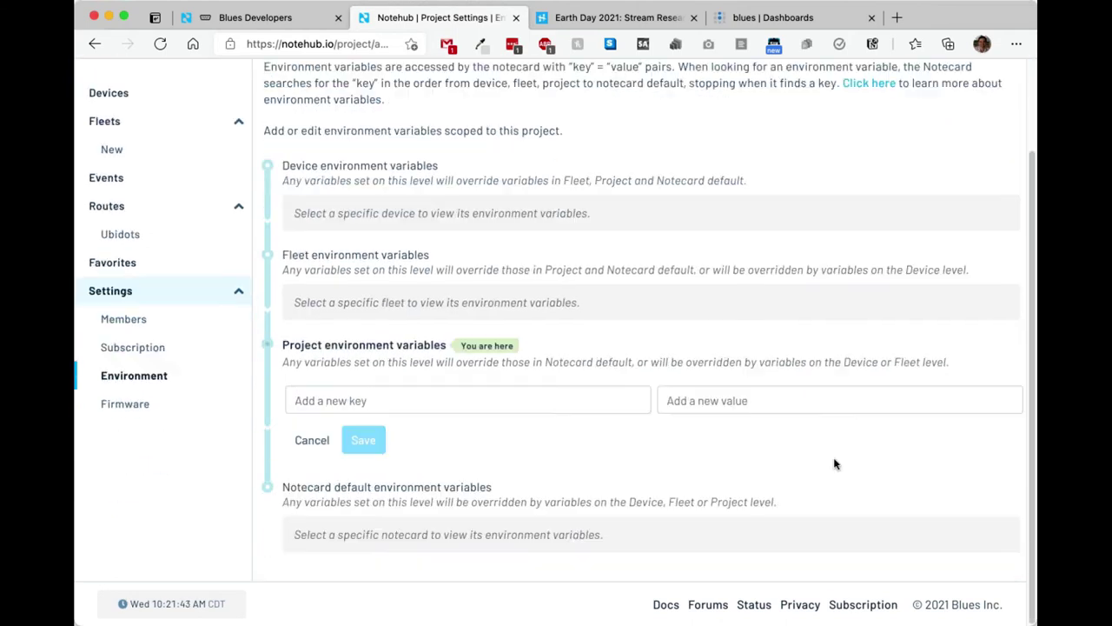